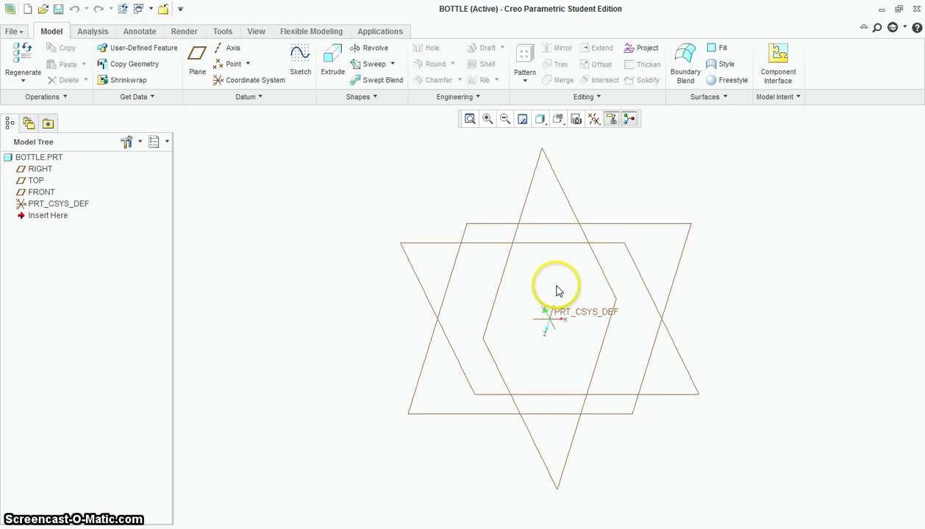
- Start an Extrude feature and open its section sketch on the TOP datum plane
left_click(332, 57)
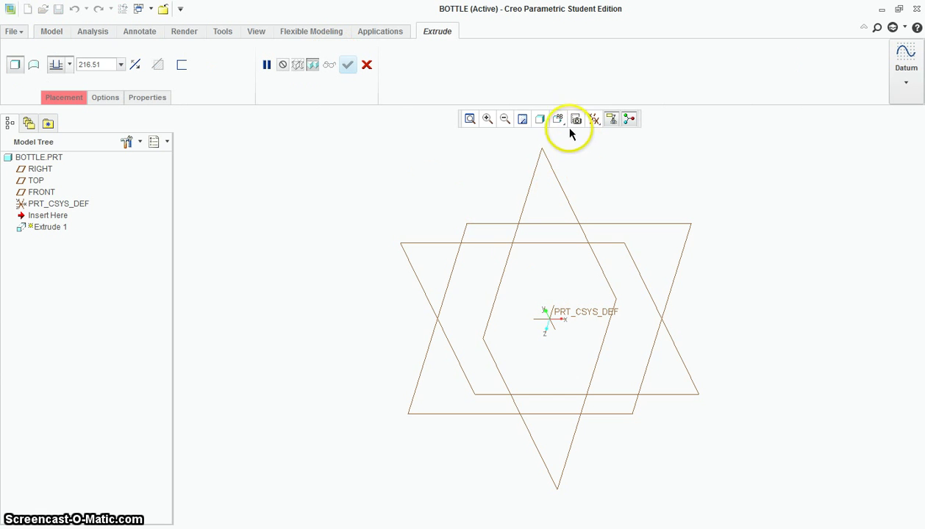
left_click(609, 180)
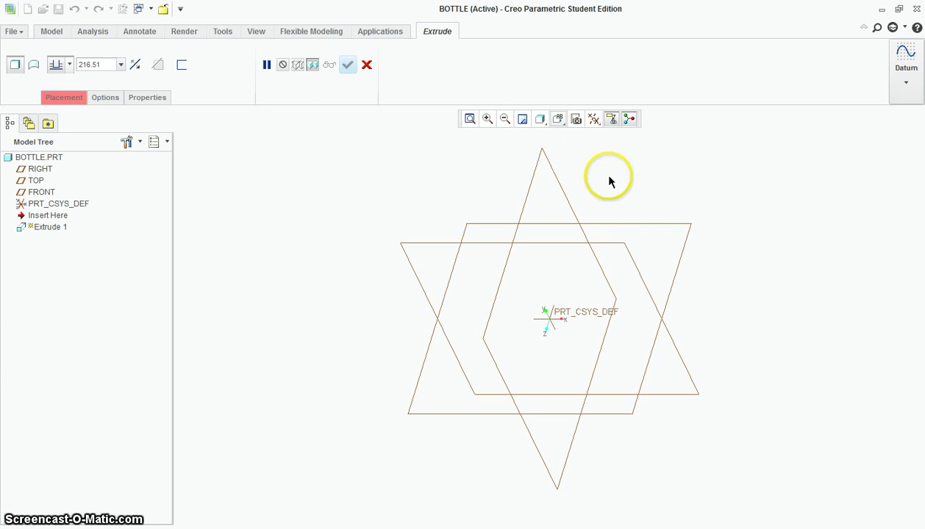
left_click(663, 223)
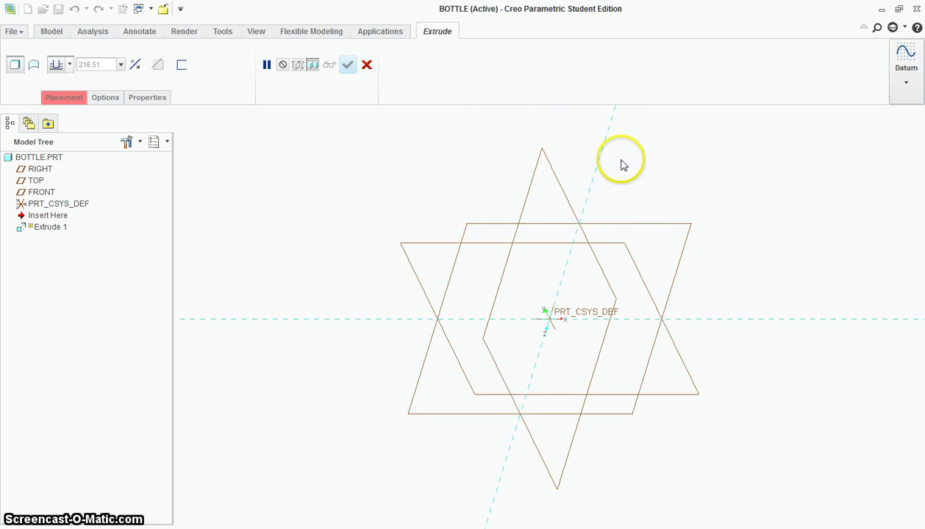
left_click(594, 120)
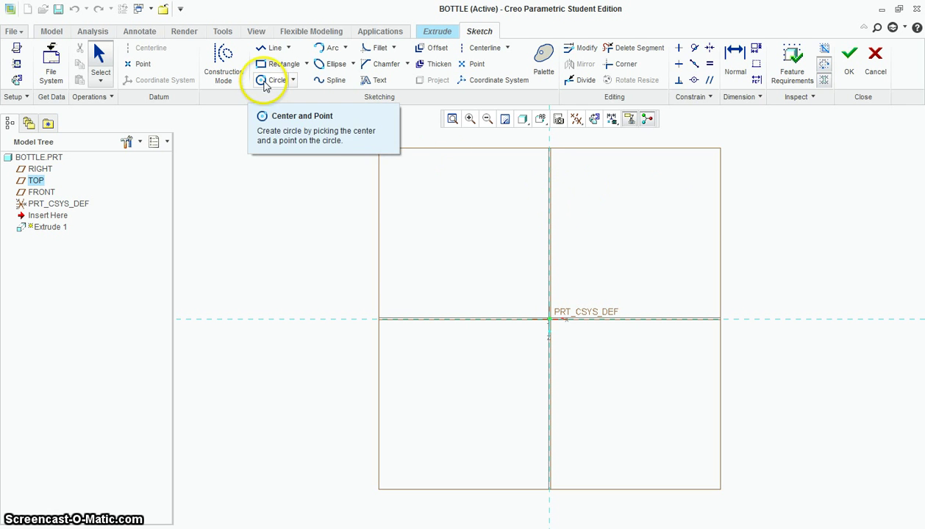
- Sketch a circle about 85 in diameter at the origin and another about 202 in diameter on the horizontal reference, about 207 away
left_click(266, 80)
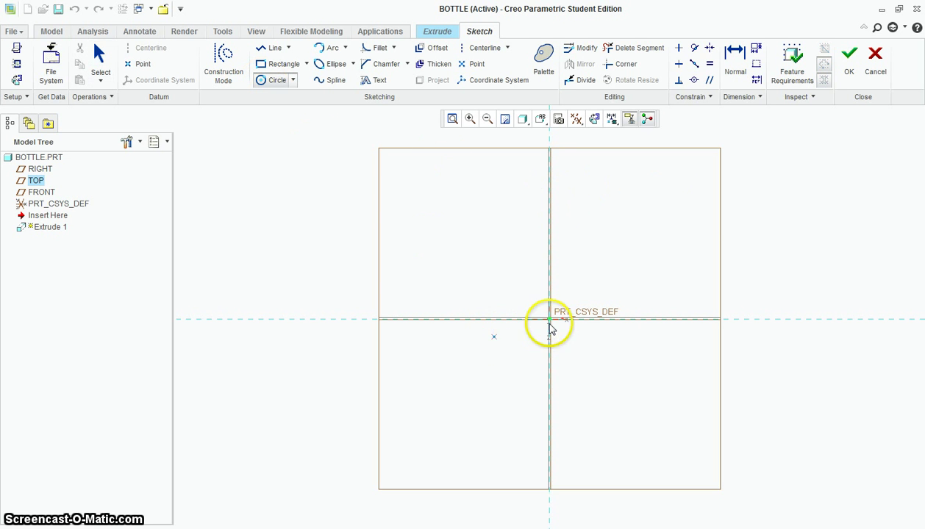
left_click(559, 323)
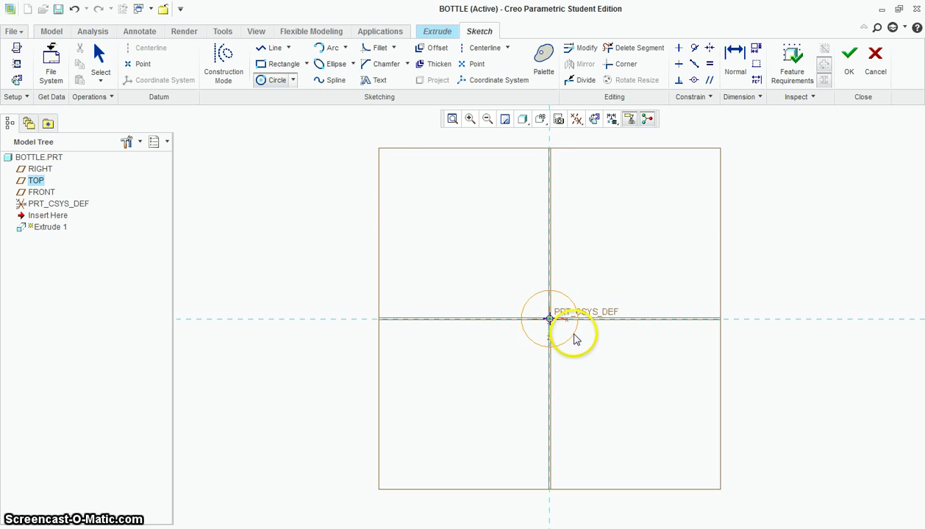
left_click(574, 335)
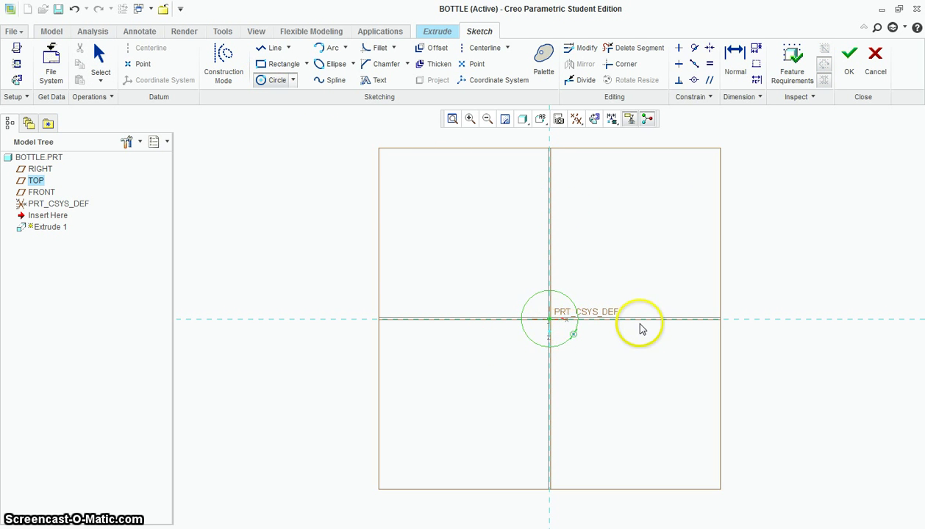
left_click(688, 320)
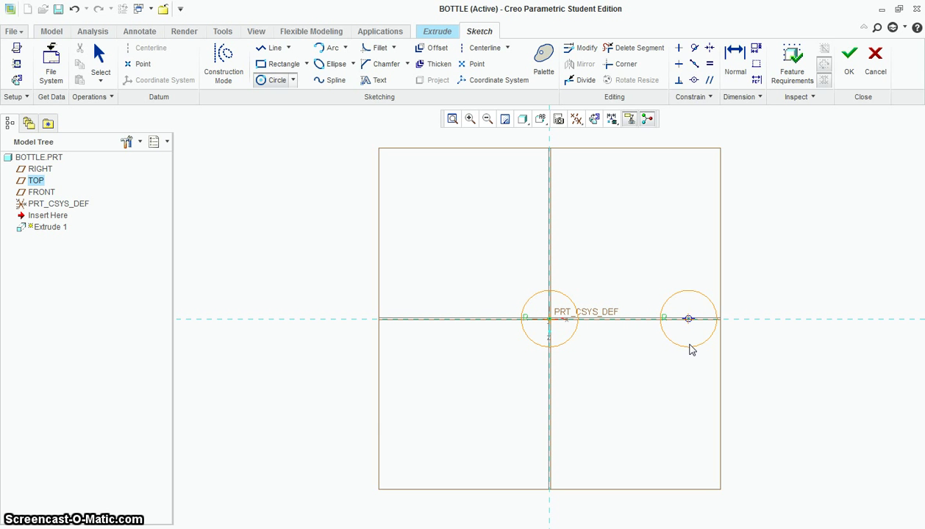
left_click_drag(692, 352, 699, 391)
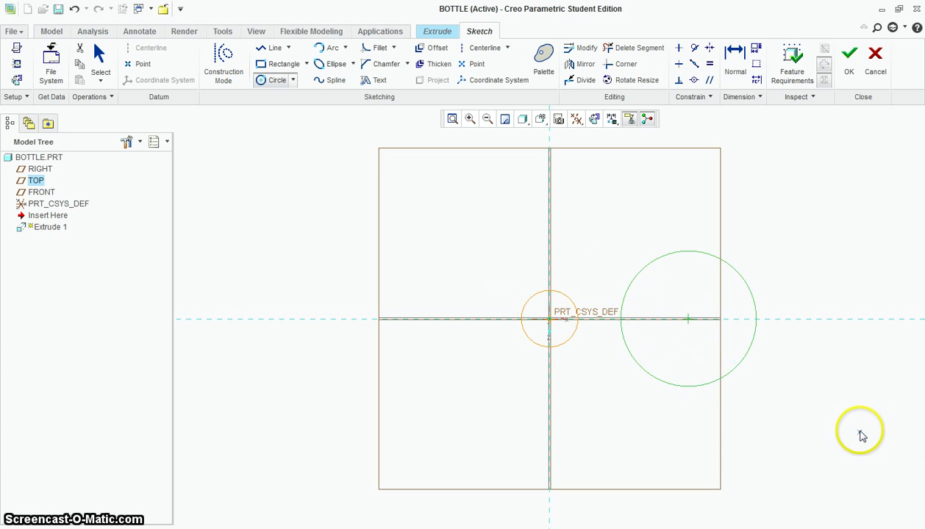
middle_click(859, 398)
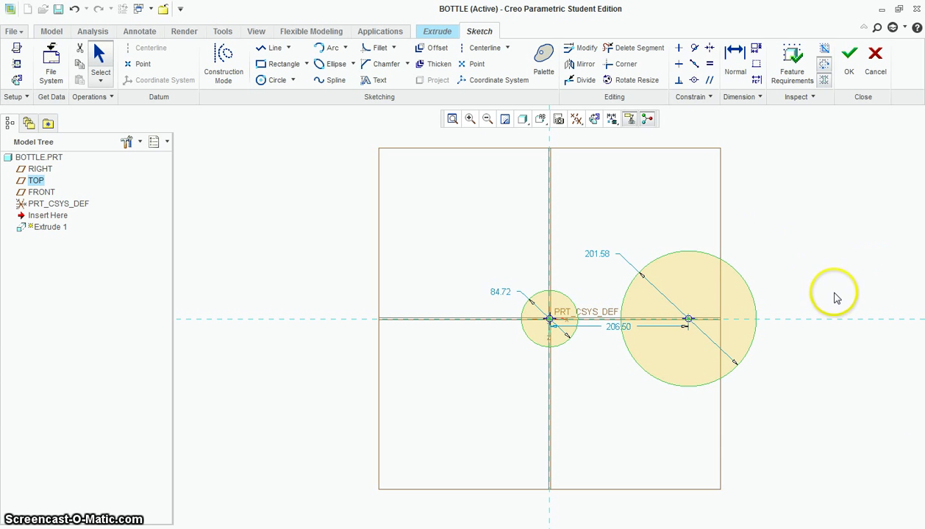
- Join the two circles with an upper and a lower line, each tangent to both circles
scroll(830, 294, "down", 2)
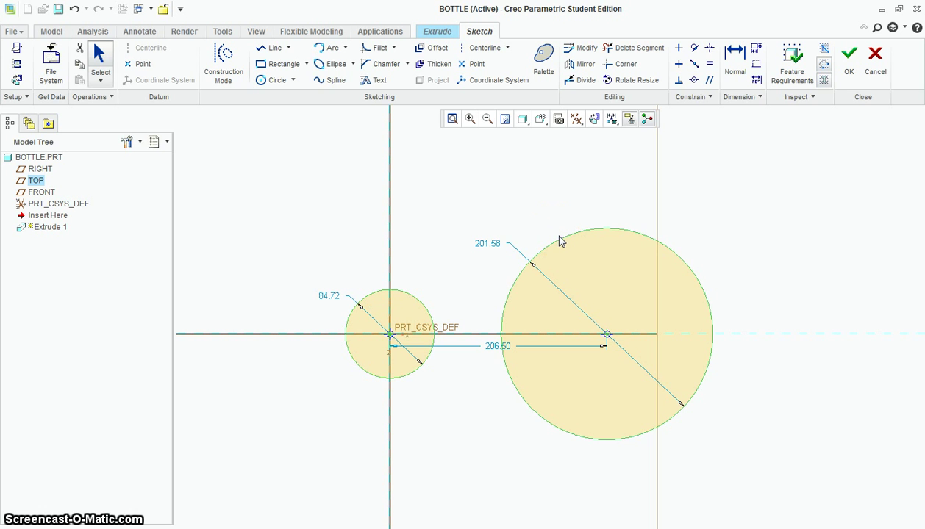
left_click(290, 48)
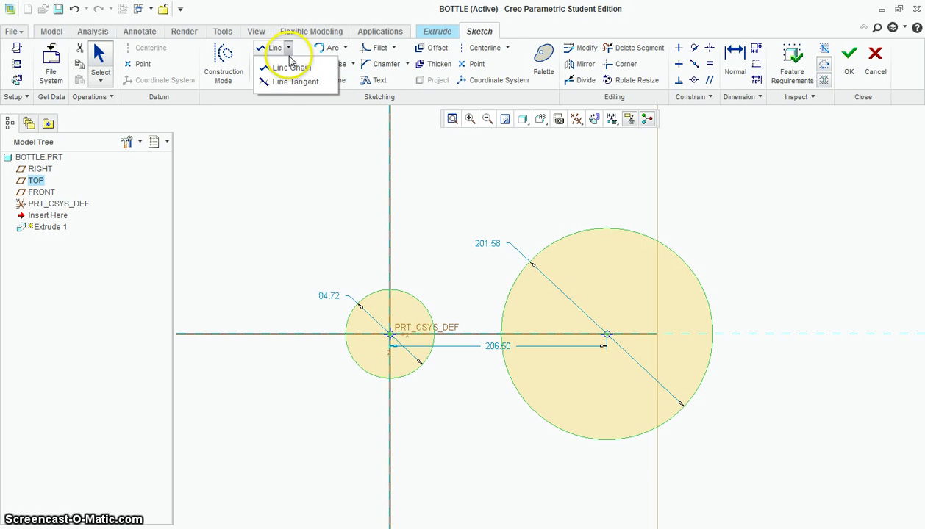
left_click(291, 83)
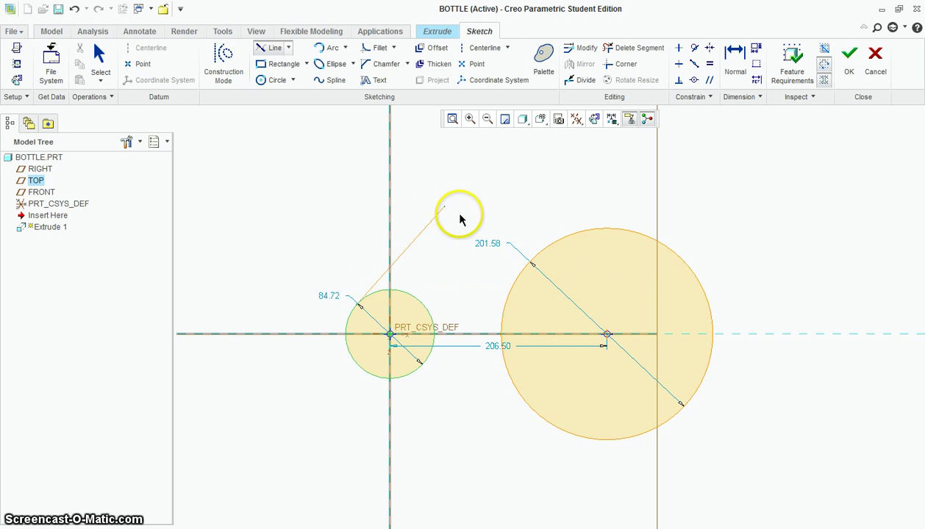
left_click(577, 234)
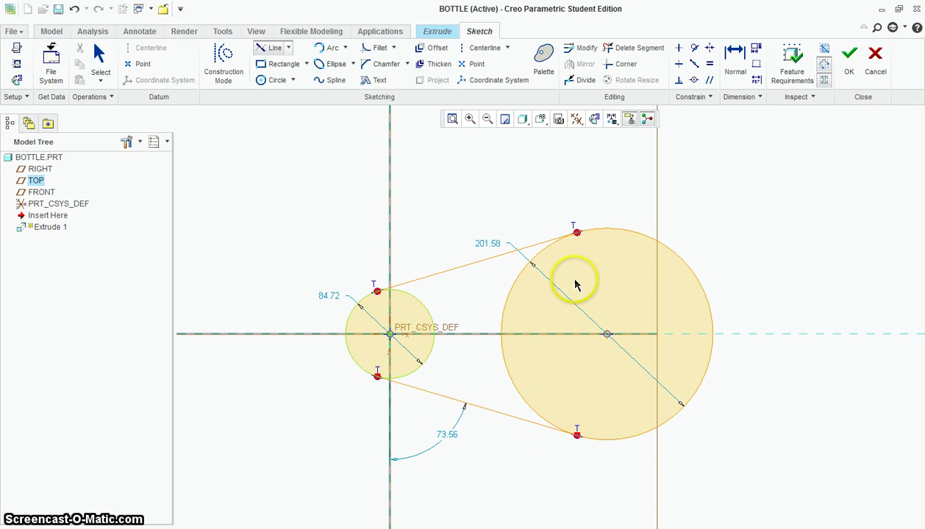
- Dimension the diameter of the small circle at the origin and set it to 25
left_click(738, 63)
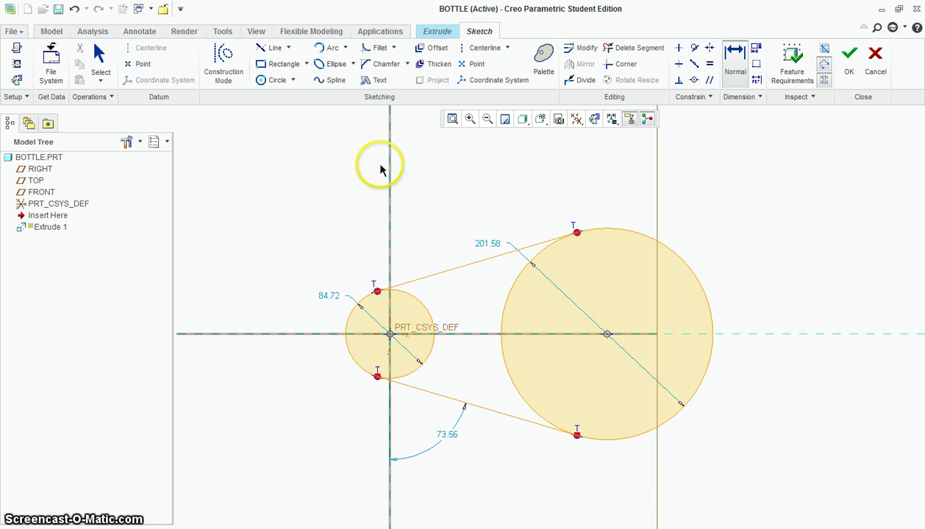
key("Escape")
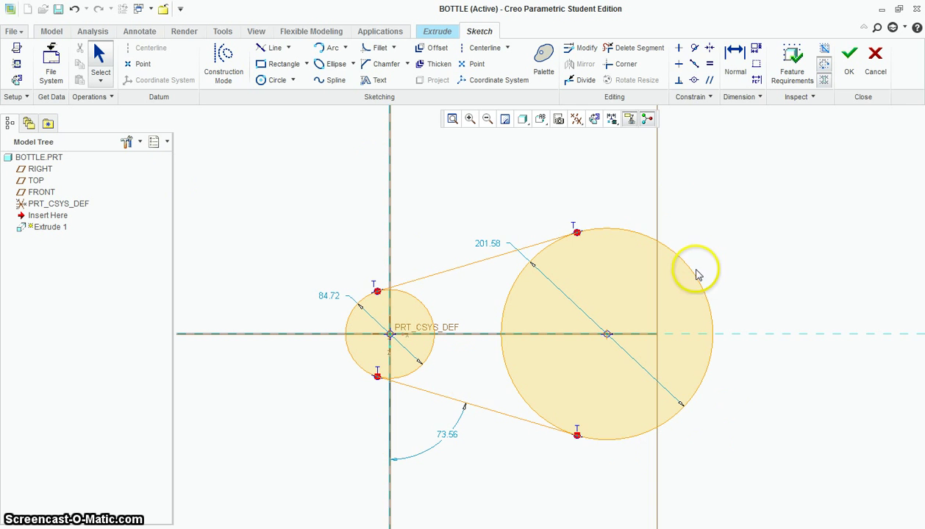
left_click(735, 64)
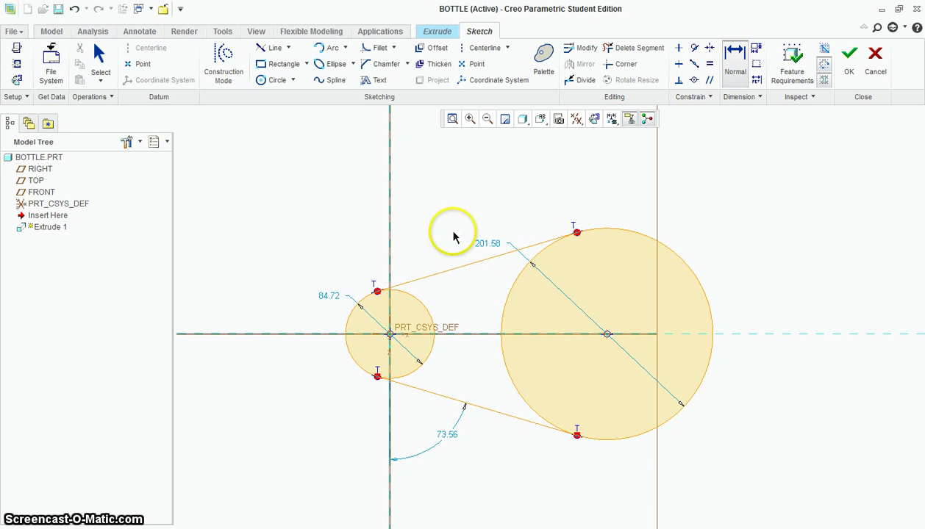
left_click(352, 318)
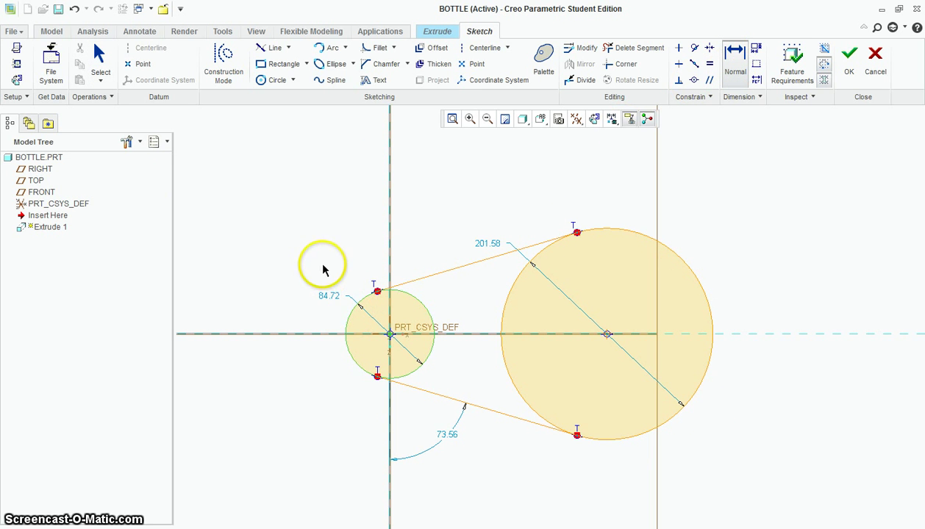
middle_click(324, 269)
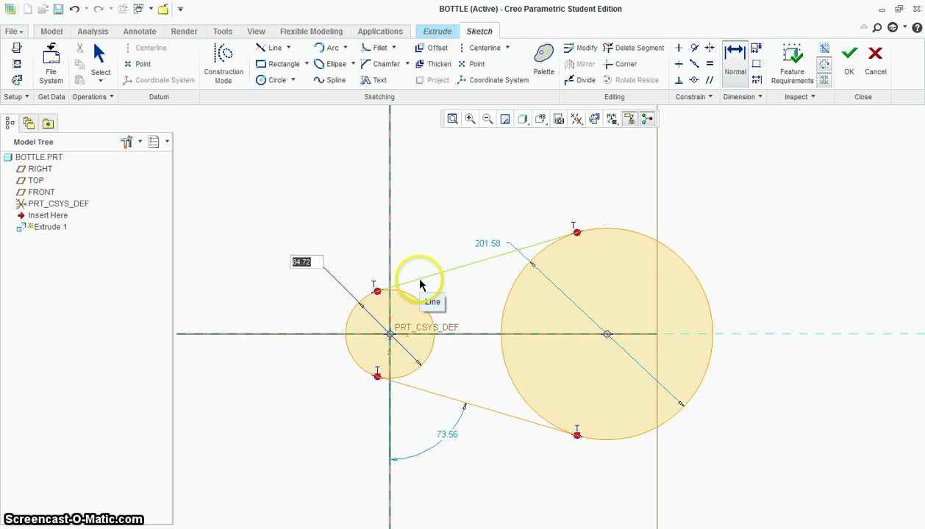
type("25")
key("Return")
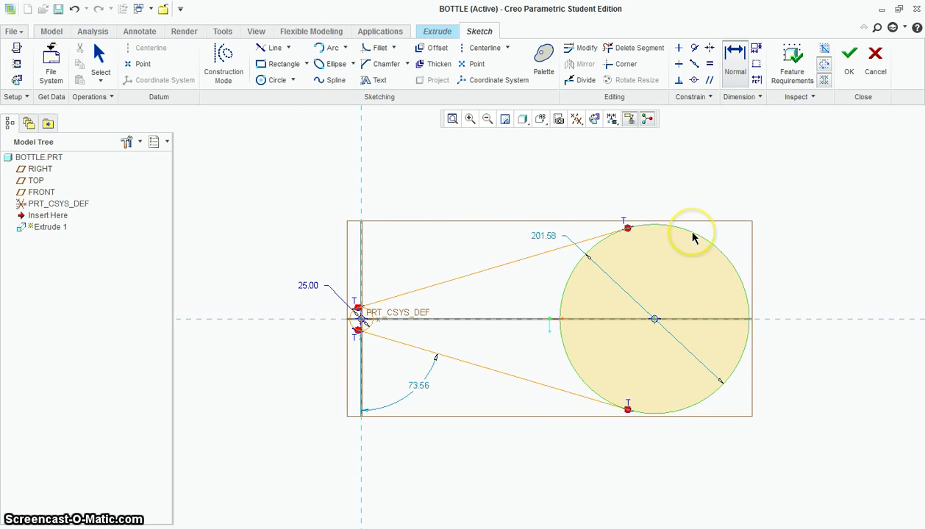
- Dimension the large circle's diameter and set it to 65
left_click(693, 237)
middle_click(717, 194)
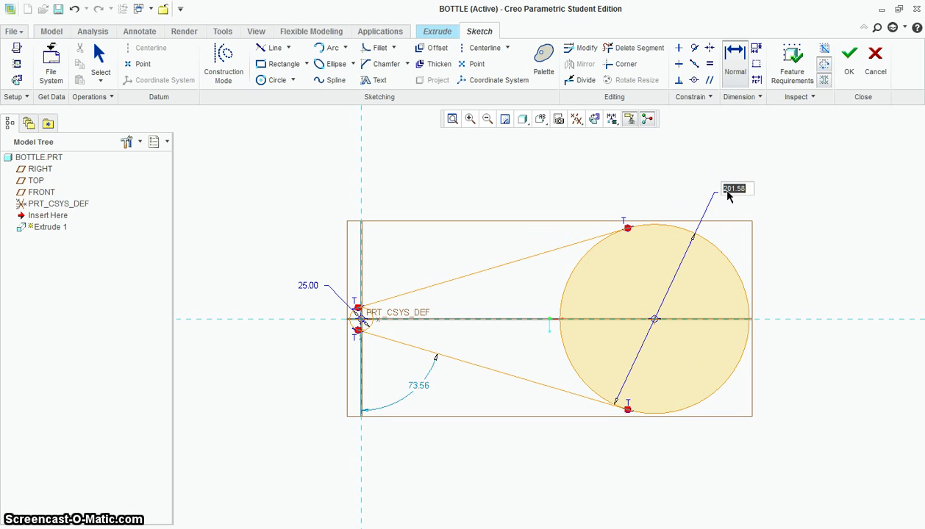
type("65")
key("Return")
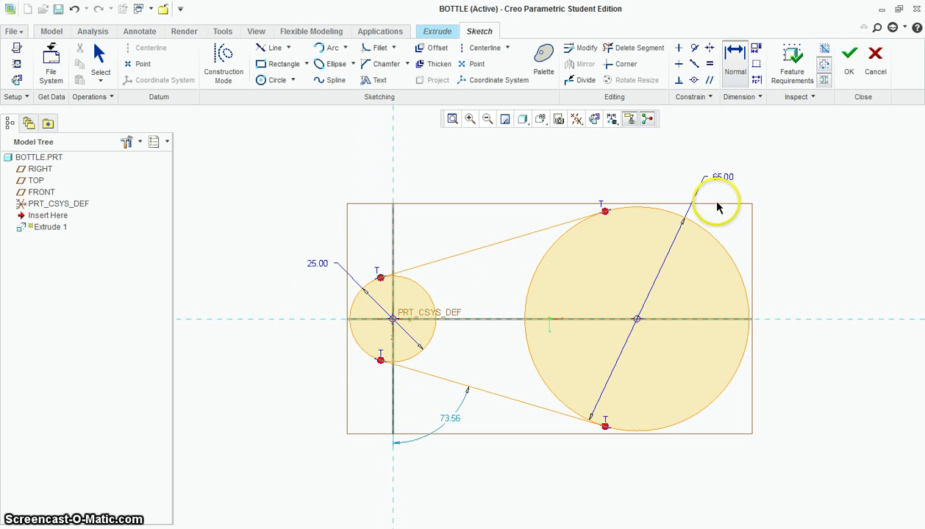
- Dimension the horizontal distance between the two circle centres and set it to 65
left_click(733, 67)
left_click(393, 320)
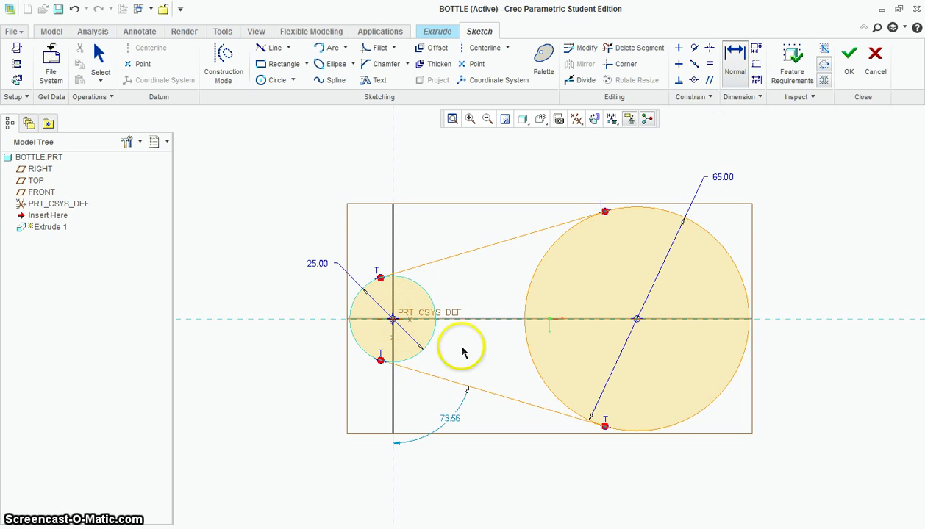
left_click(639, 322)
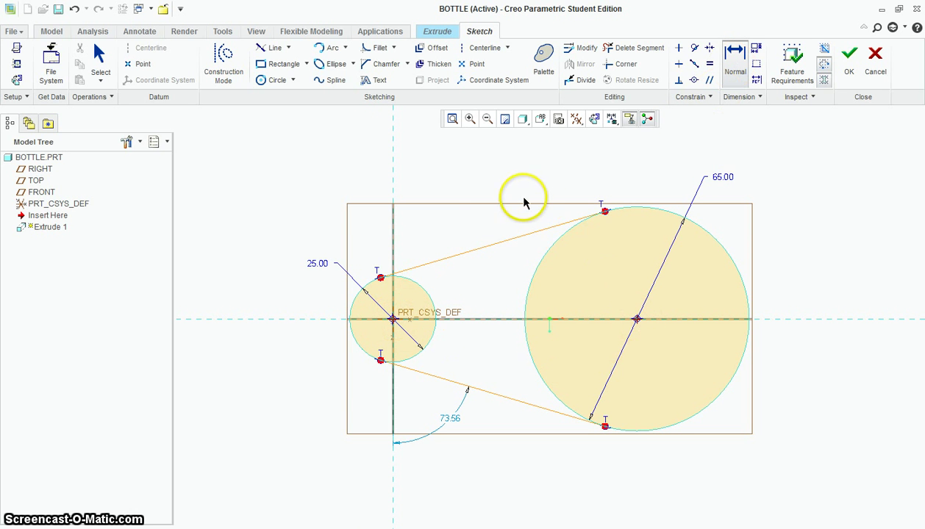
middle_click(510, 185)
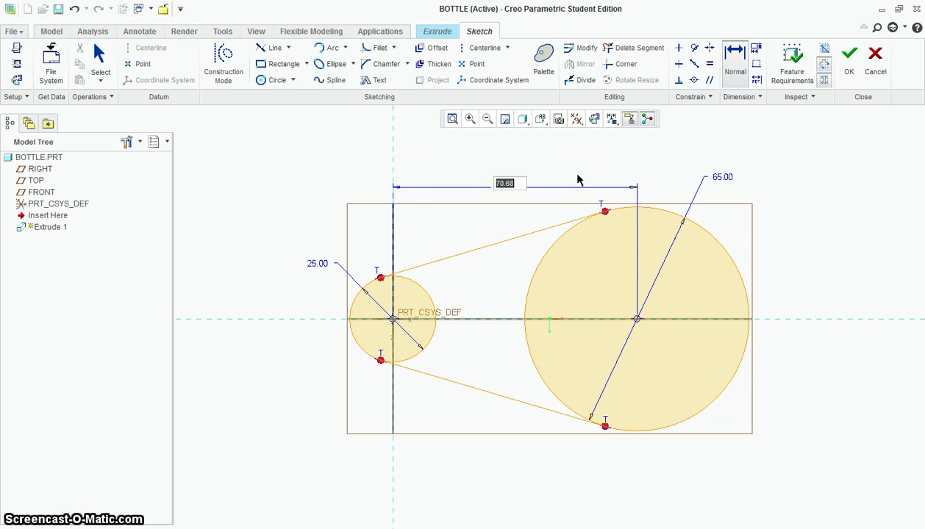
key("Return")
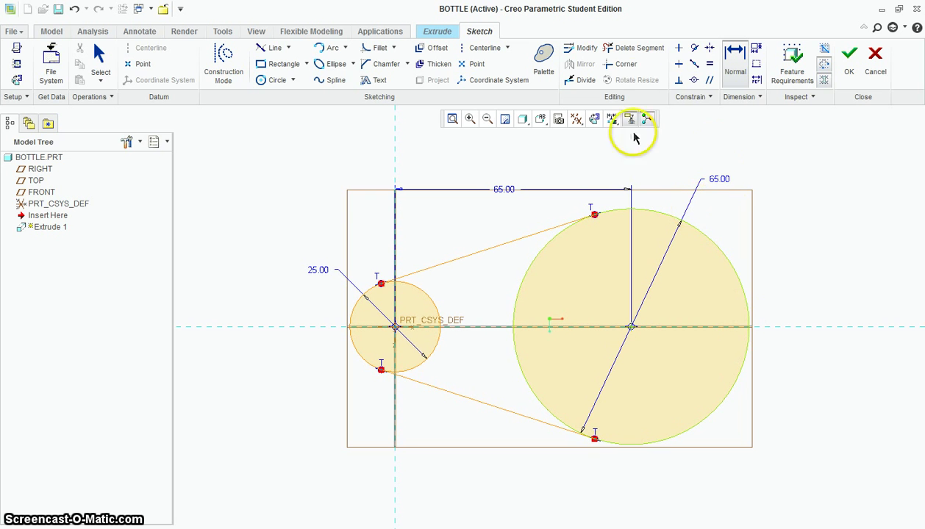
- Trim away the inner arcs of both circles between the two tangent lines with Delete Segment
left_click(637, 53)
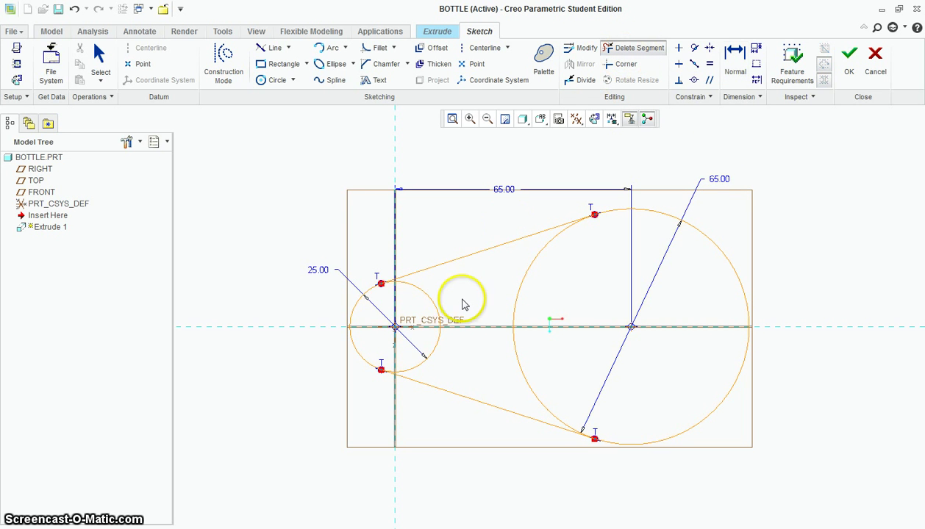
mouse_move(450, 299)
left_mouse_down()
mouse_move(431, 346)
mouse_move(450, 366)
mouse_move(459, 361)
left_mouse_up()
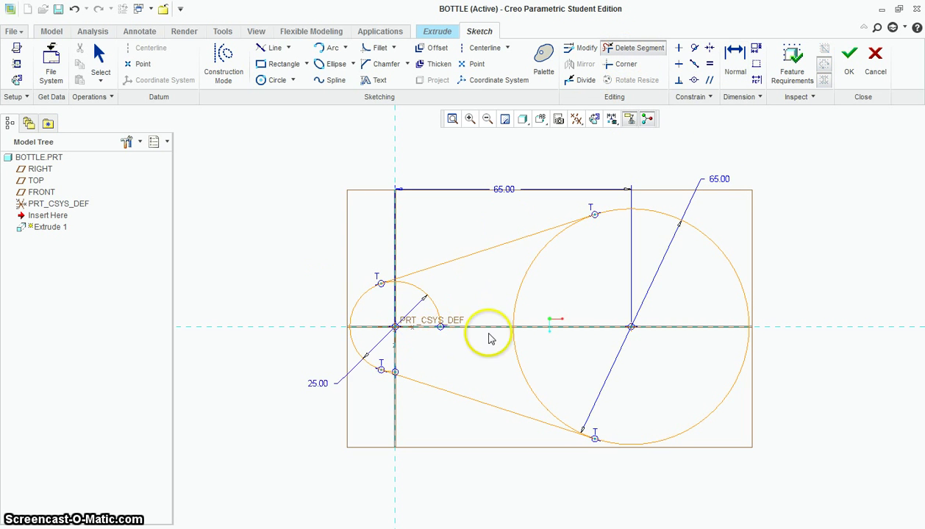
left_click(519, 311)
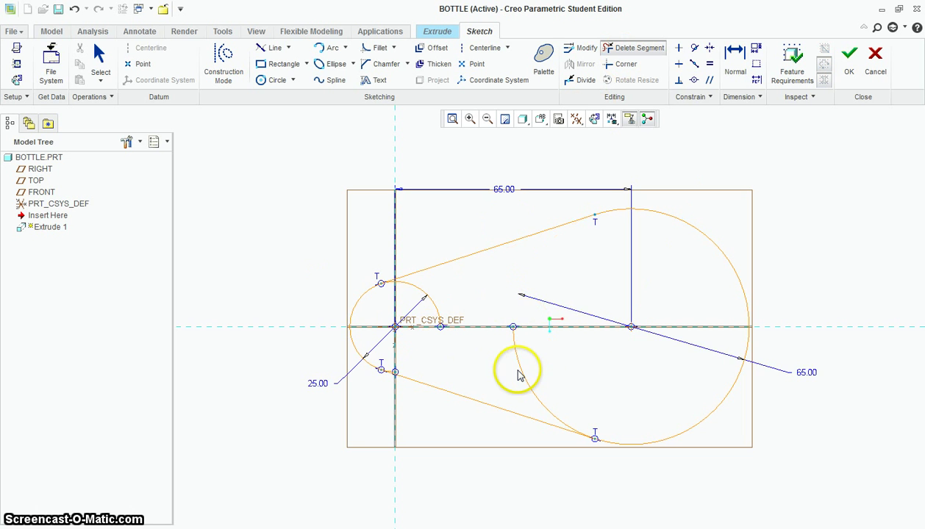
left_click_drag(437, 297, 421, 309)
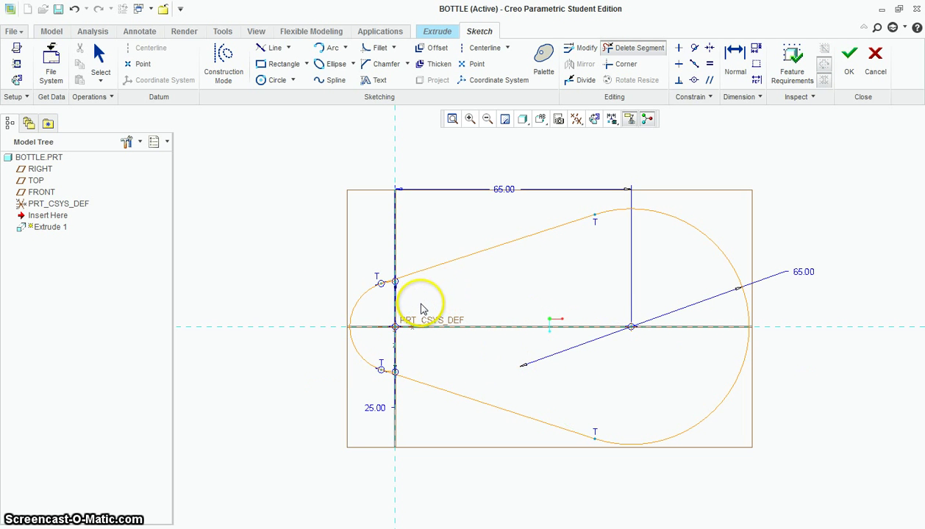
- Trim the leftover stub of the small circle's arc between the upper tangent point and the vertical reference
scroll(387, 291, "up", 5)
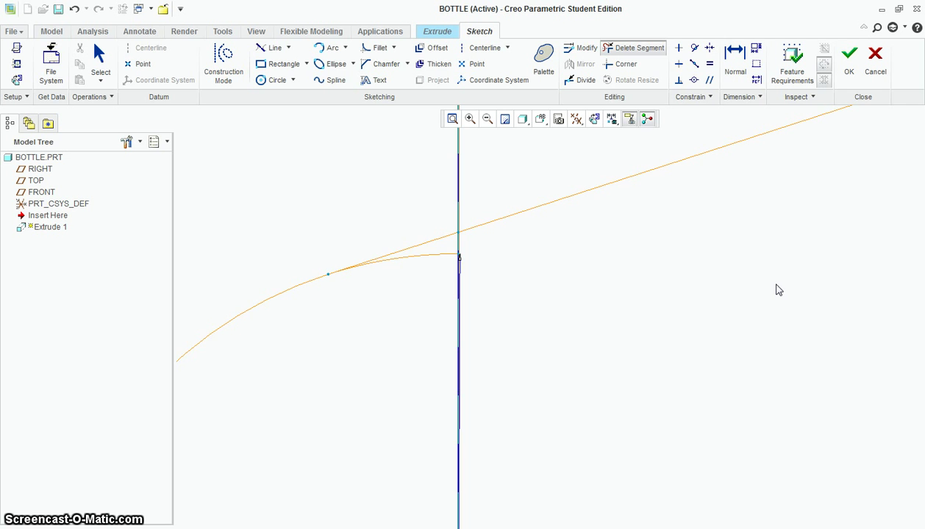
scroll(498, 207, "up", 4)
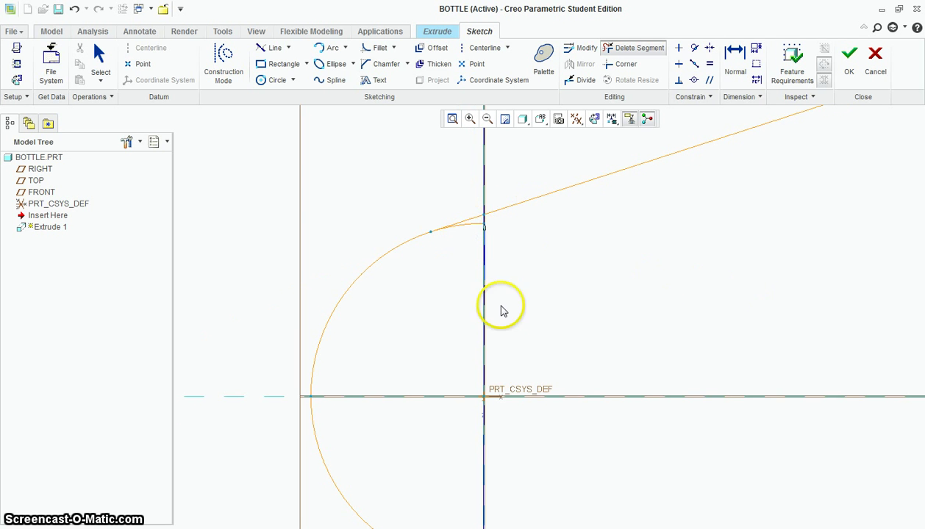
scroll(467, 228, "down", 3)
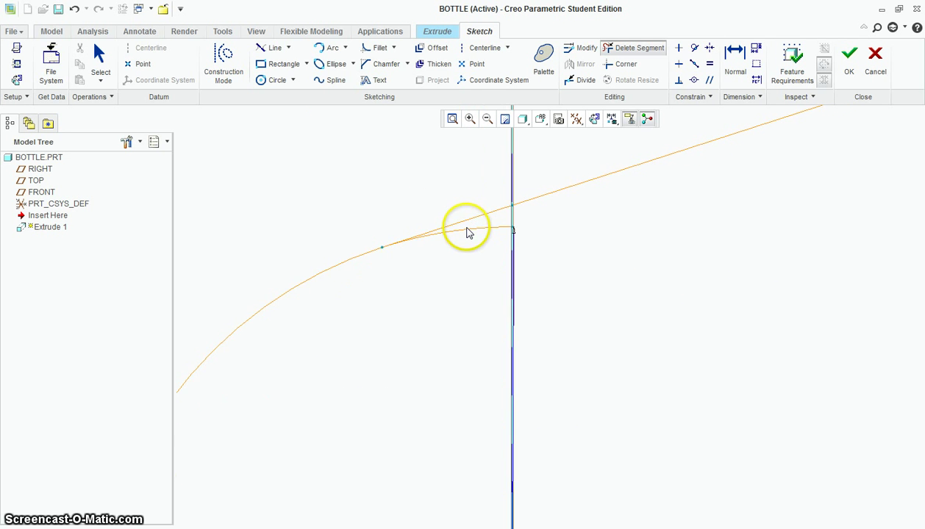
scroll(467, 233, "down", 3)
left_click_drag(524, 215, 518, 249)
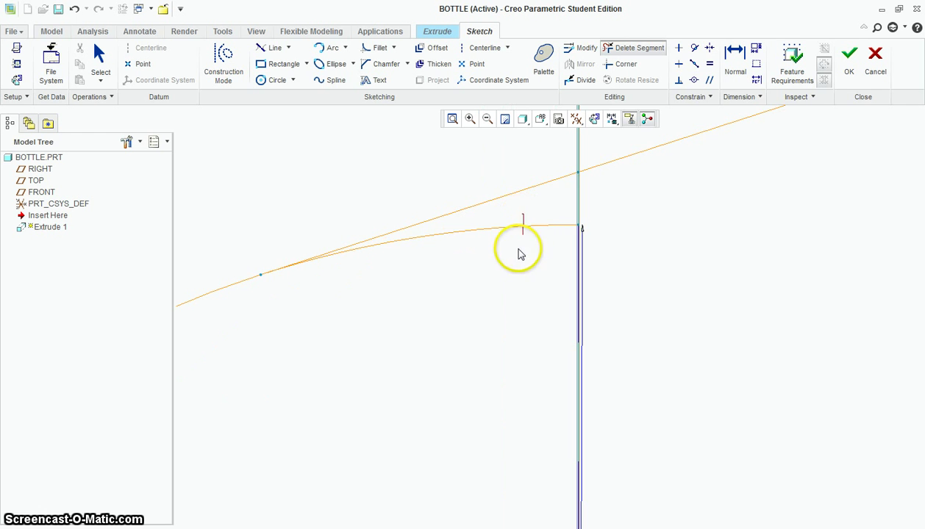
left_click_drag(555, 206, 550, 253)
scroll(495, 242, "up", 6)
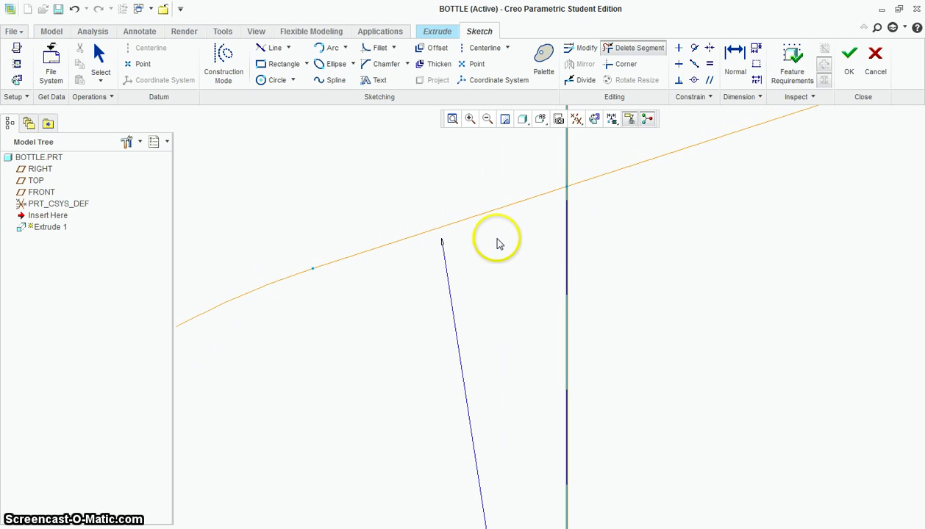
- Trim the leftover stub of the small circle's arc between the lower tangent point and the vertical reference, and finish the sketch
scroll(468, 345, "down", 5)
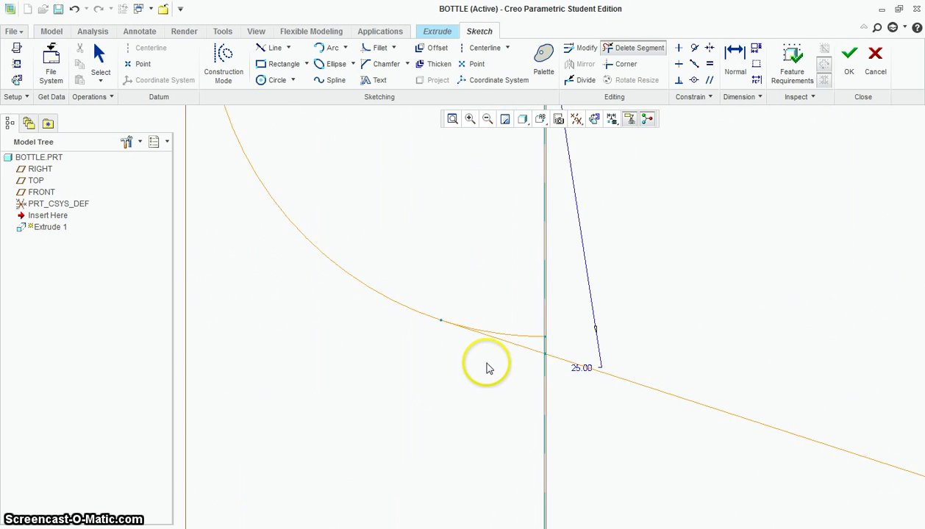
left_click_drag(594, 306, 592, 279)
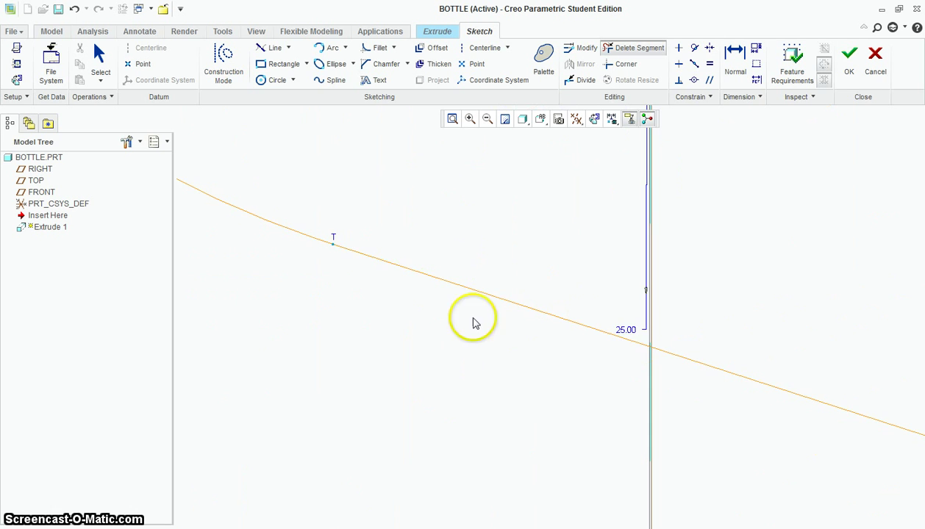
scroll(368, 348, "up", 8)
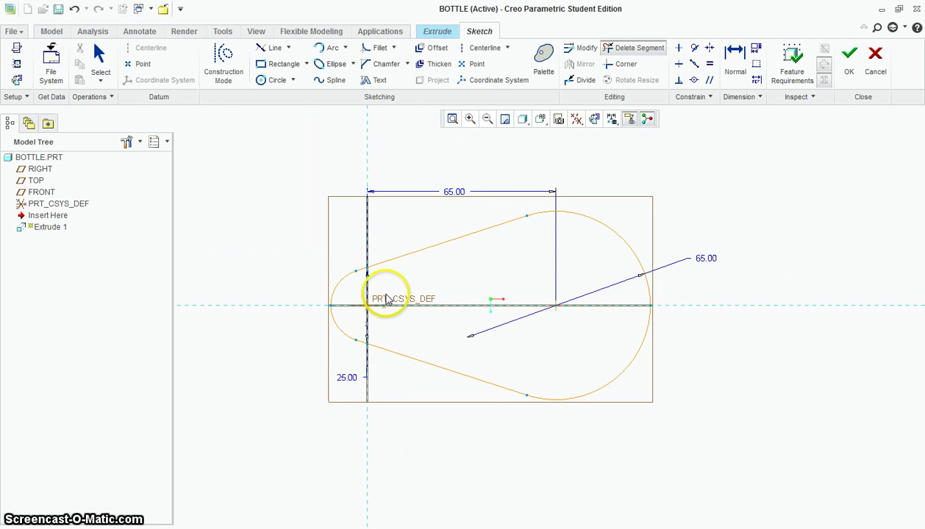
scroll(385, 298, "down", 3)
left_click(848, 62)
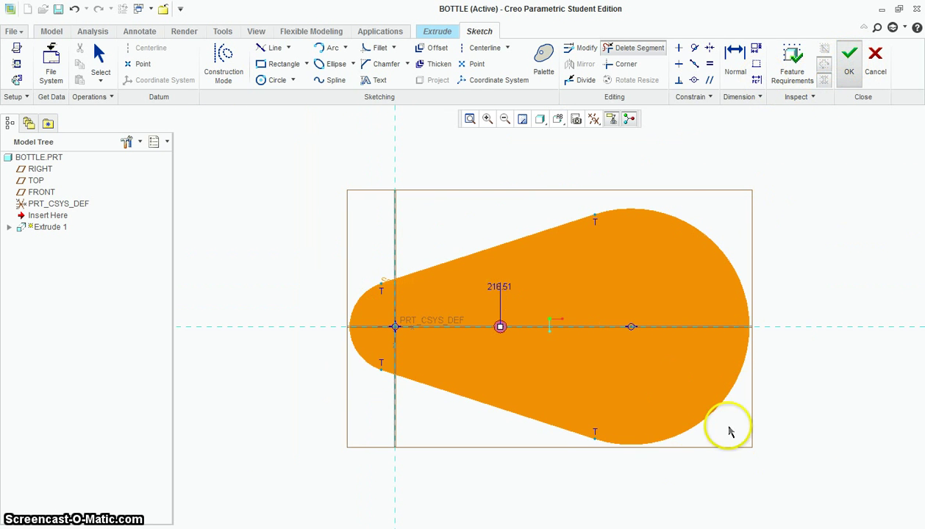
- Extrude the closed bottle profile as a solid to a depth of 160
middle_click_drag(718, 397, 697, 293)
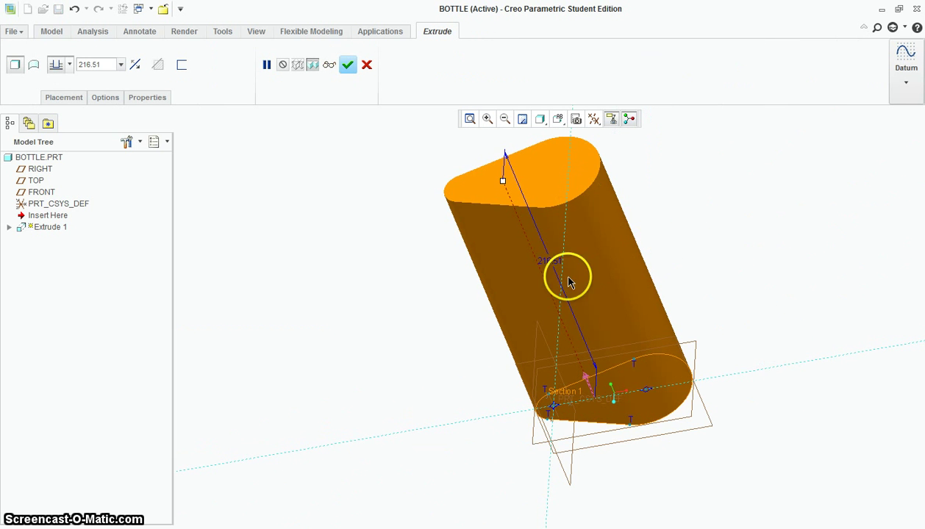
left_click(110, 63)
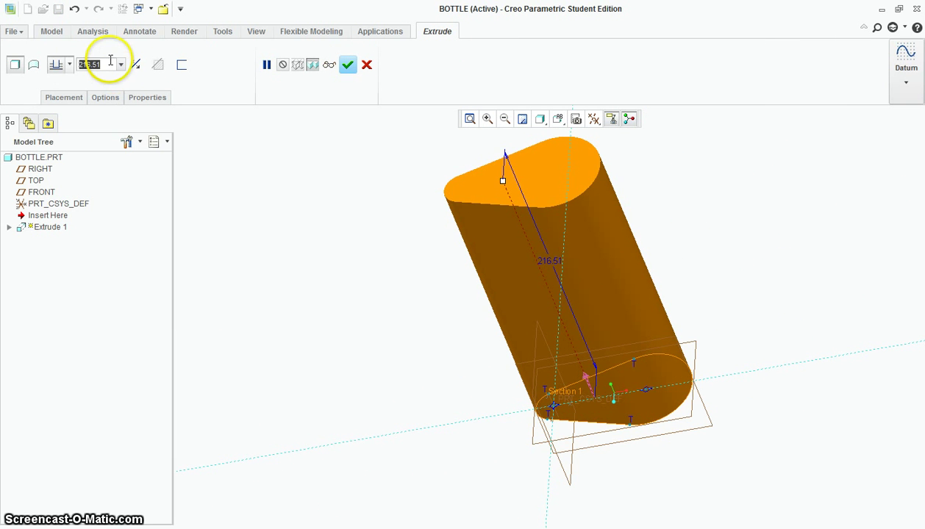
type("160")
key("Return")
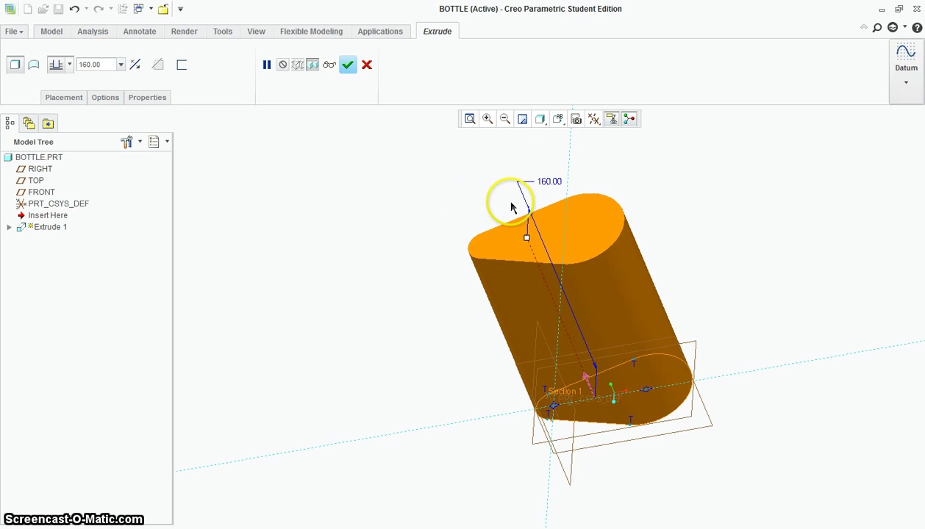
left_click(348, 64)
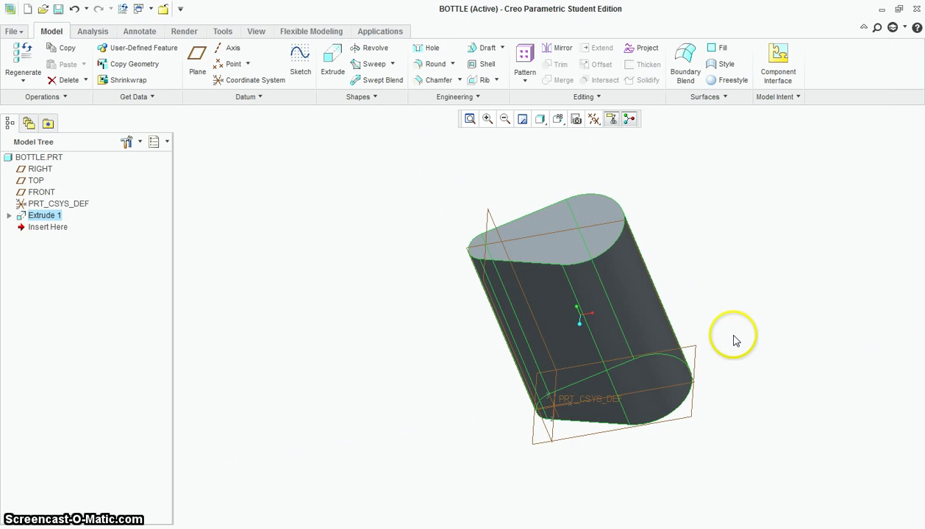
mouse_move(711, 330)
middle_mouse_down()
mouse_move(727, 311)
mouse_move(669, 333)
mouse_move(731, 322)
mouse_move(720, 316)
middle_mouse_up()
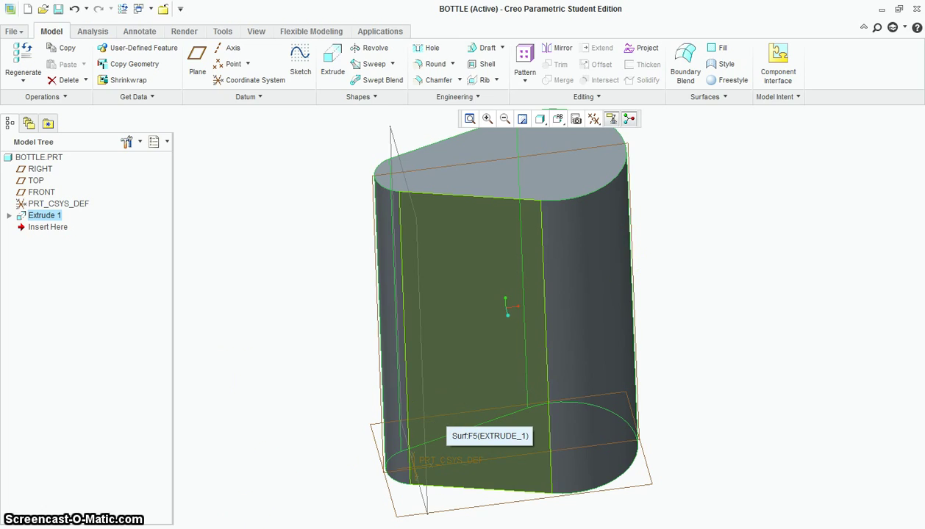
- Switch to the sports drink bottle PDF in Firefox and read the instructions for the revolved handle cut, its sketch and its dimensions
key("alt+Tab")
scroll(514, 297, "down", 3)
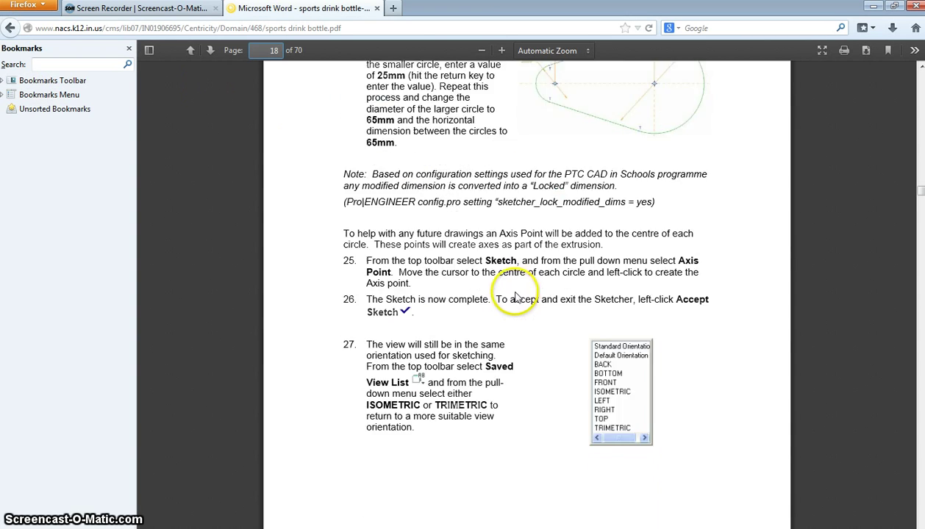
scroll(515, 297, "down", 15)
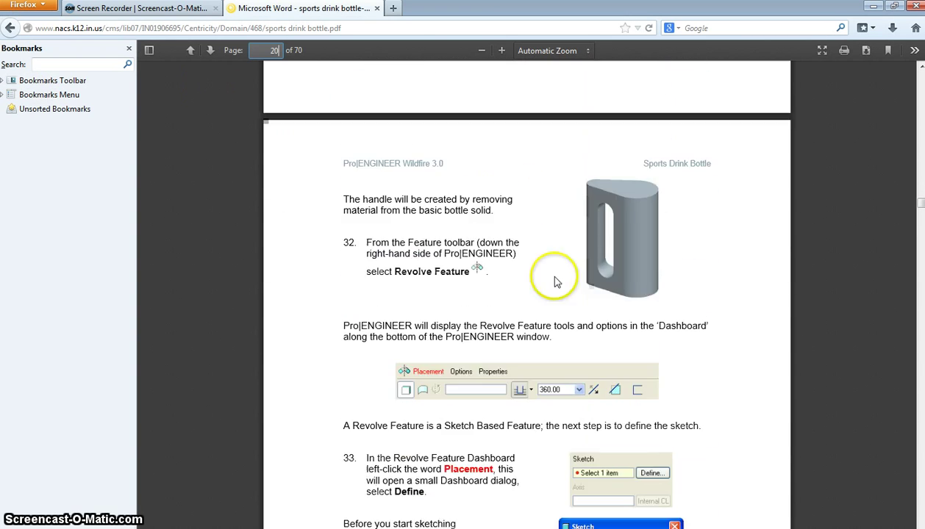
scroll(555, 281, "down", 10)
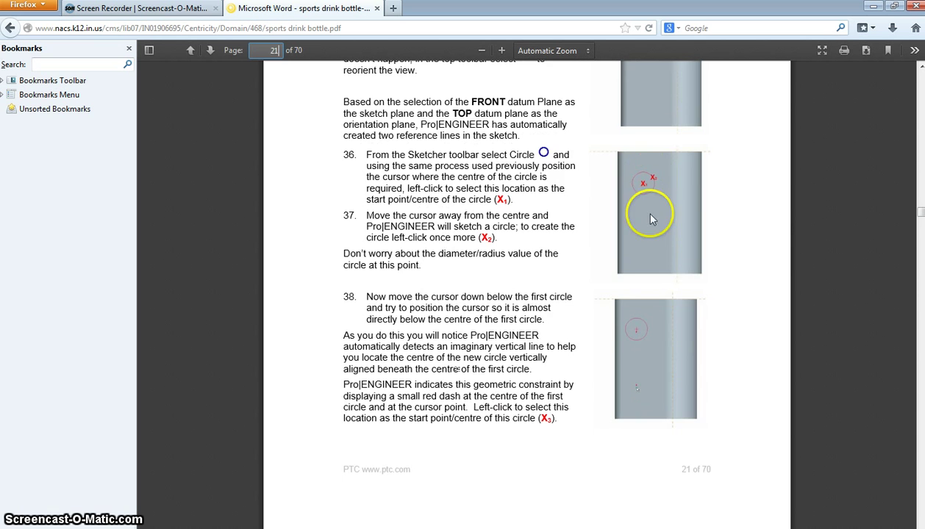
scroll(650, 219, "down", 8)
scroll(639, 252, "down", 5)
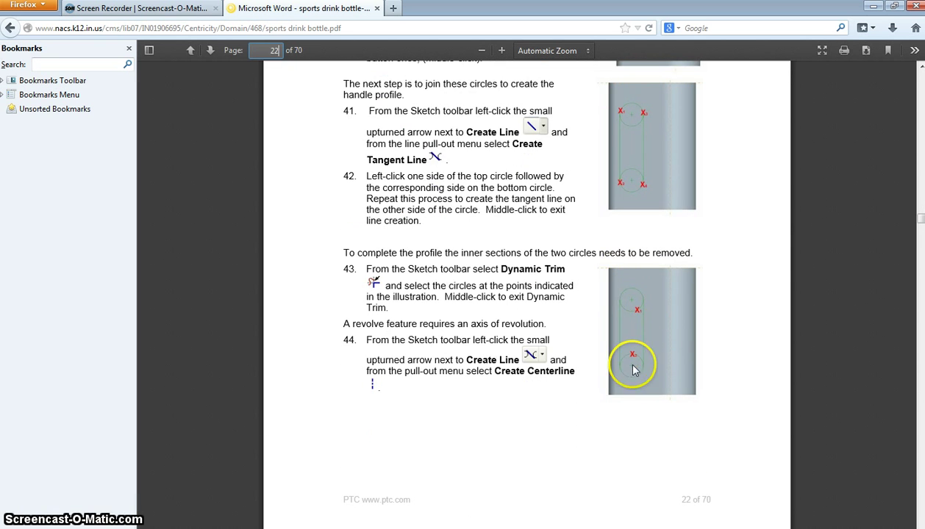
scroll(634, 370, "down", 12)
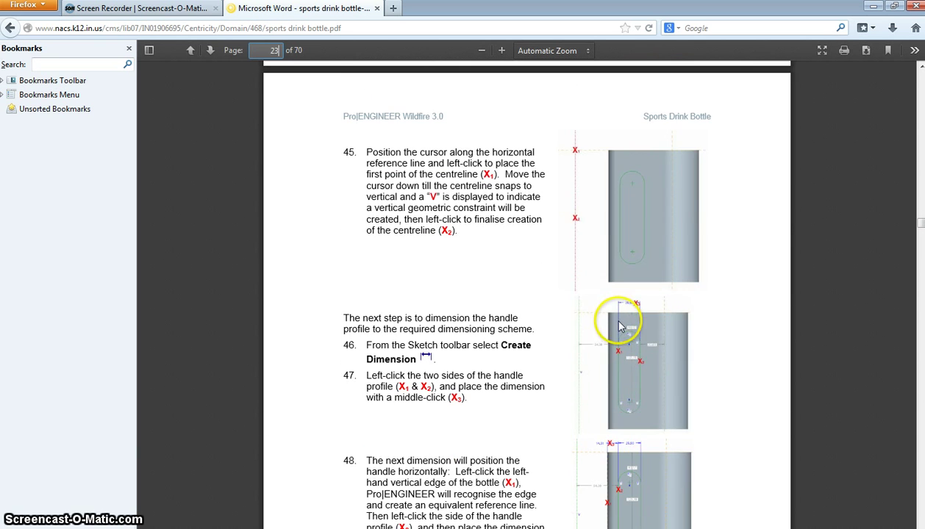
scroll(623, 331, "down", 8)
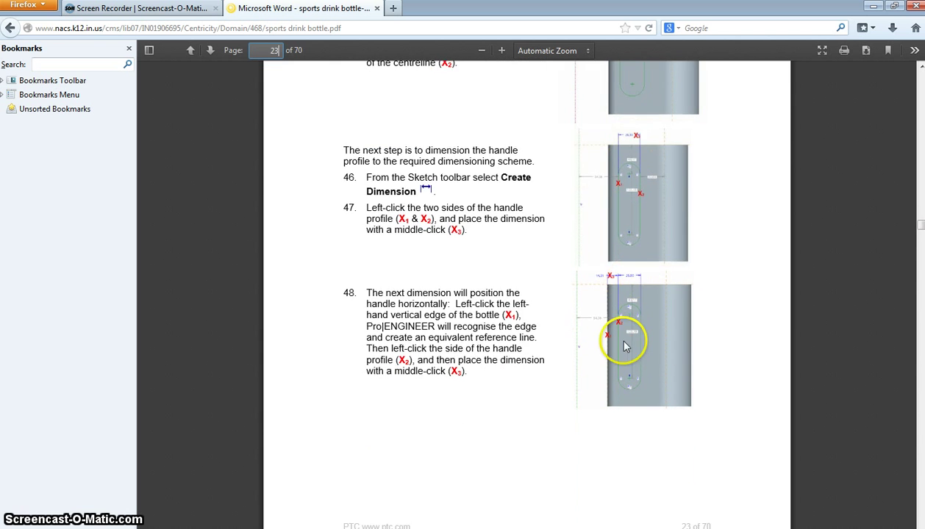
scroll(640, 324, "down", 18)
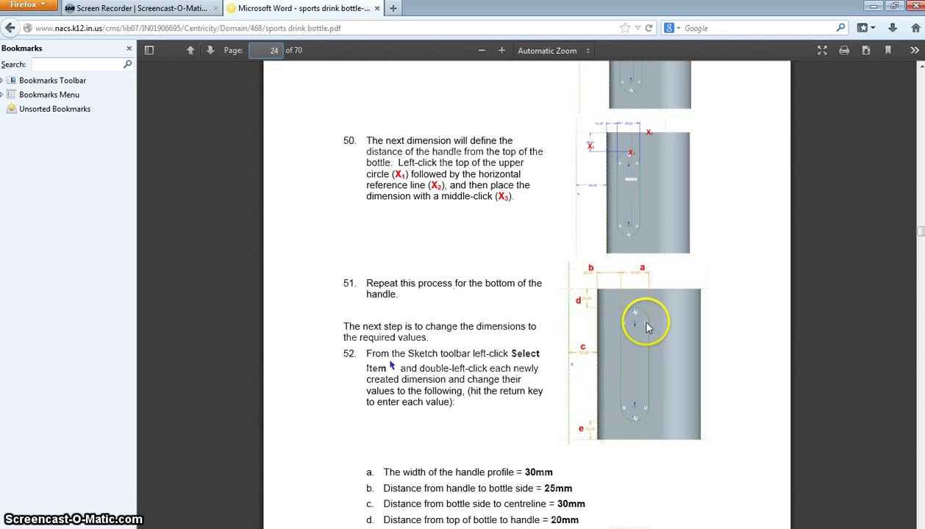